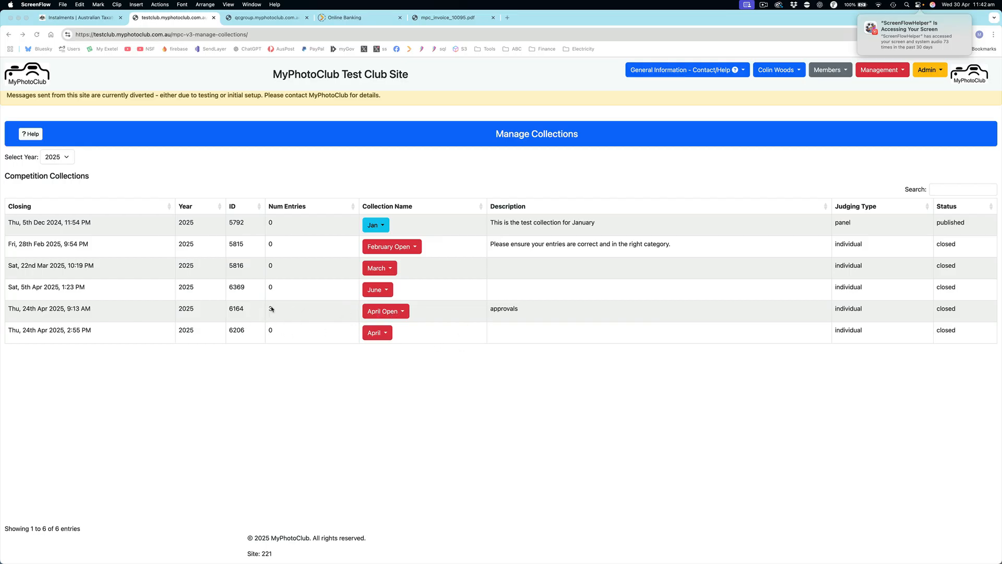
Step: Open the result entry page for the April Open collection and check its status
{"action": "left_click", "coordinate": [399, 314]}
{"action": "left_click", "coordinate": [399, 313]}
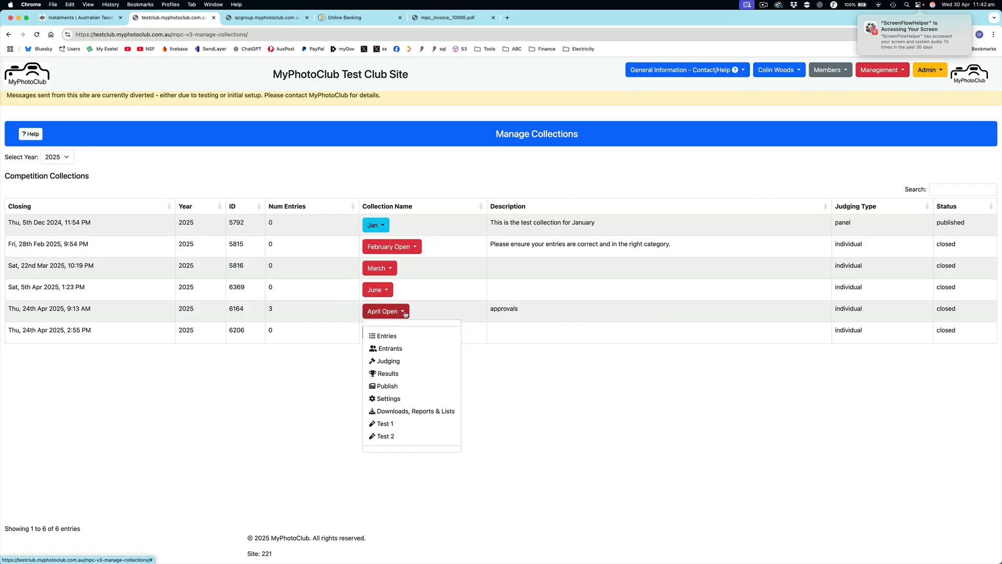
{"action": "left_click", "coordinate": [393, 374]}
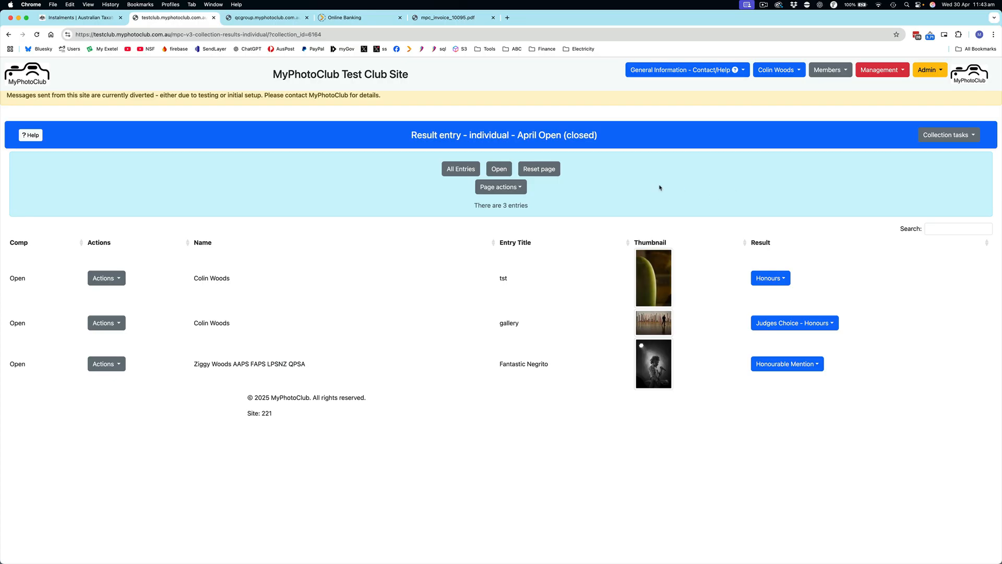
{"action": "double_click", "coordinate": [590, 135]}
Step: Finalise the April Open collection, assigning the Accepted label to entries that have no award
{"action": "left_click", "coordinate": [500, 187]}
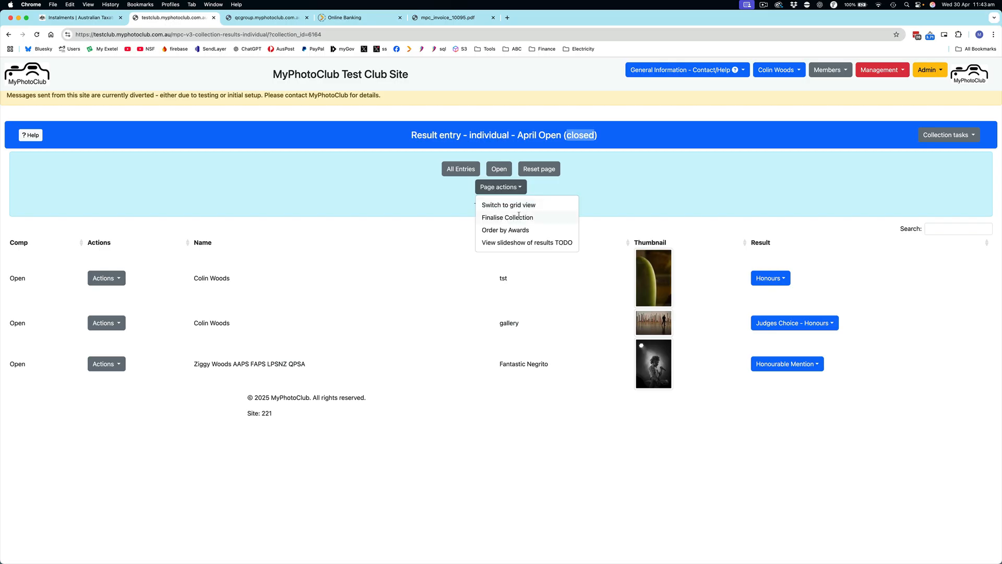
{"action": "left_click", "coordinate": [519, 217]}
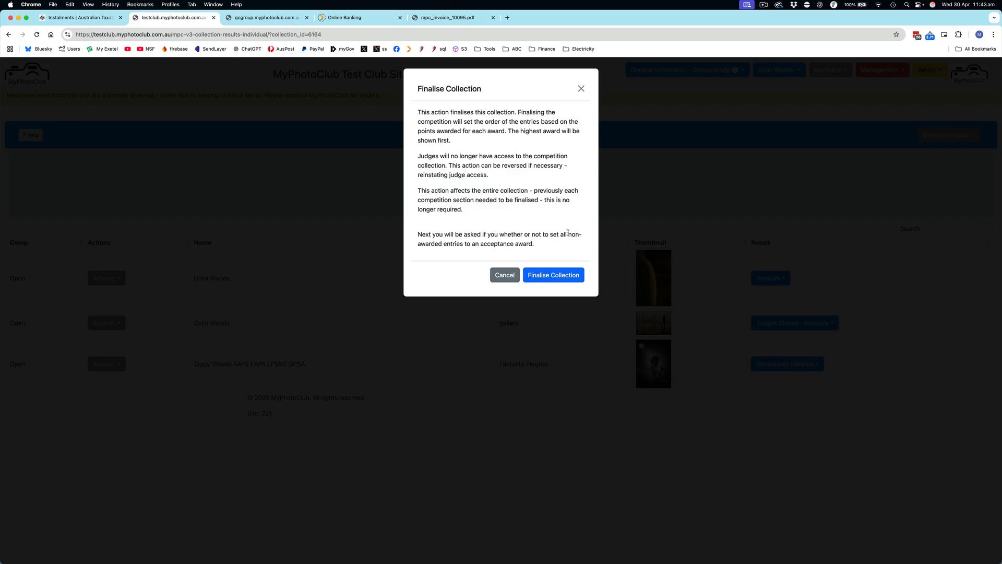
{"action": "left_click", "coordinate": [555, 277]}
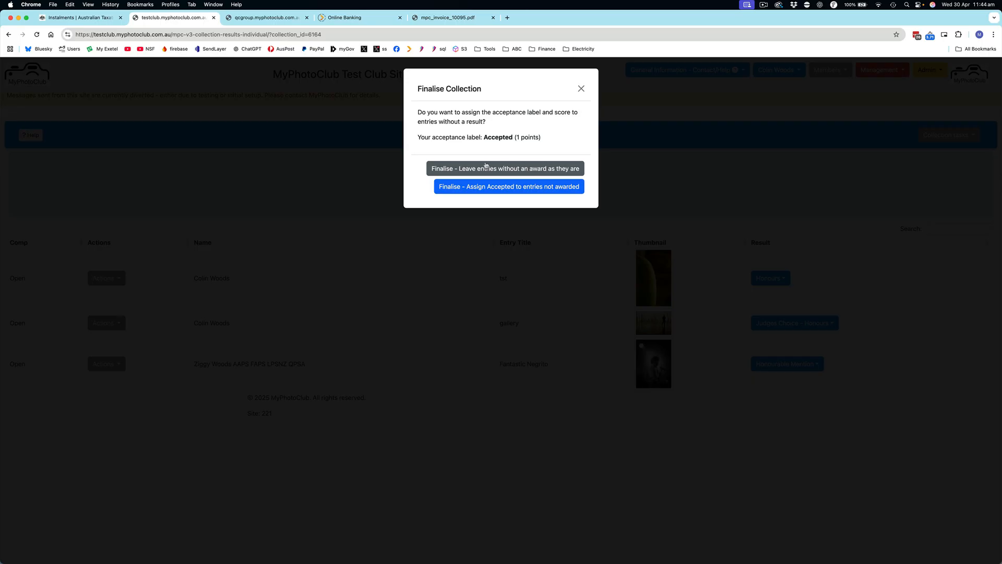
{"action": "left_click", "coordinate": [447, 188]}
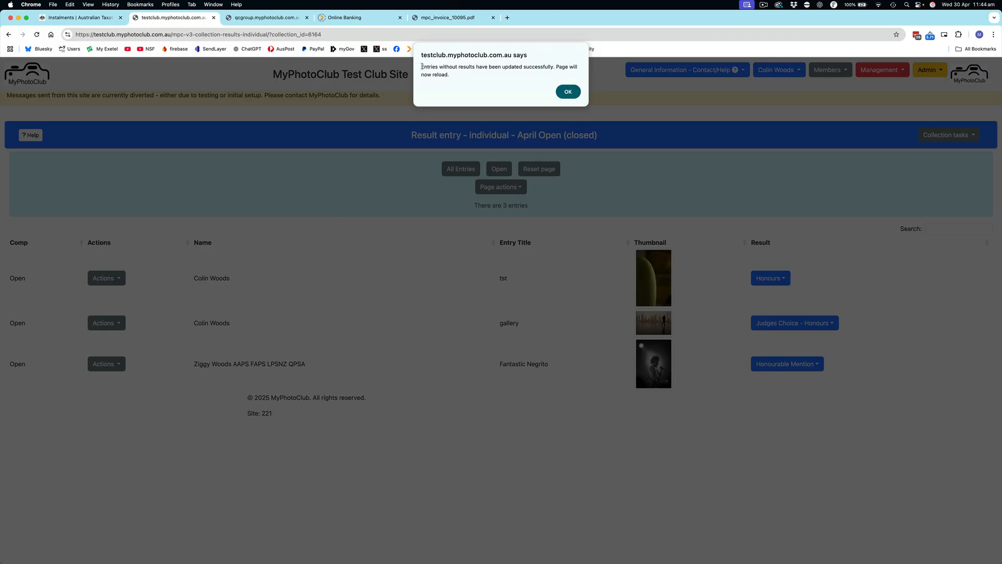
{"action": "left_click", "coordinate": [573, 91]}
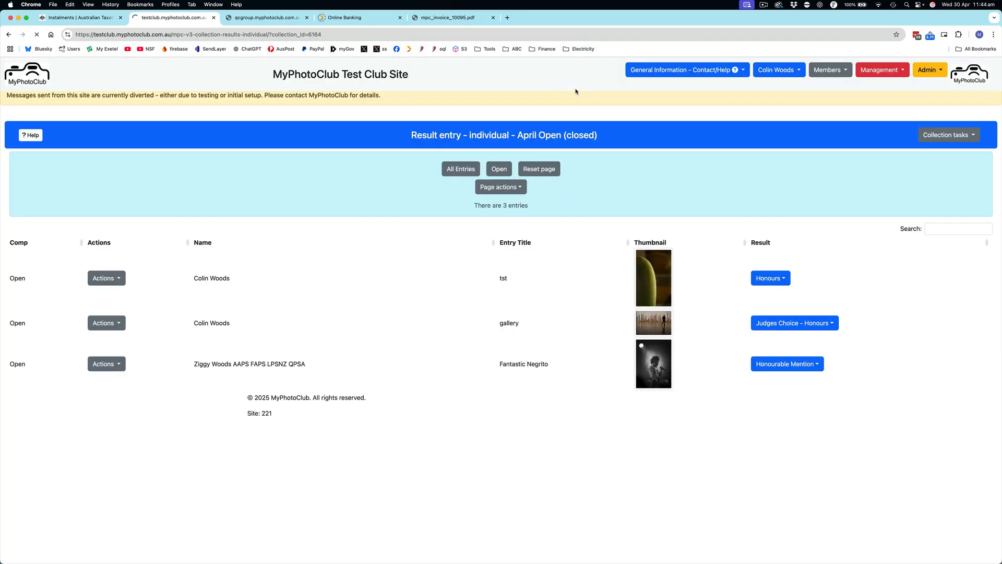
{"action": "double_click", "coordinate": [574, 134]}
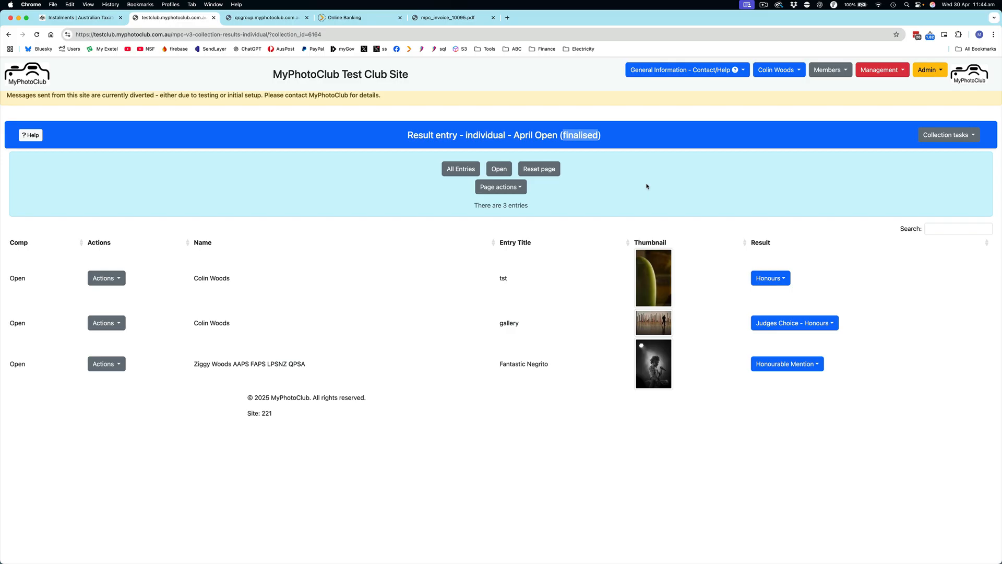
{"action": "left_click", "coordinate": [670, 185]}
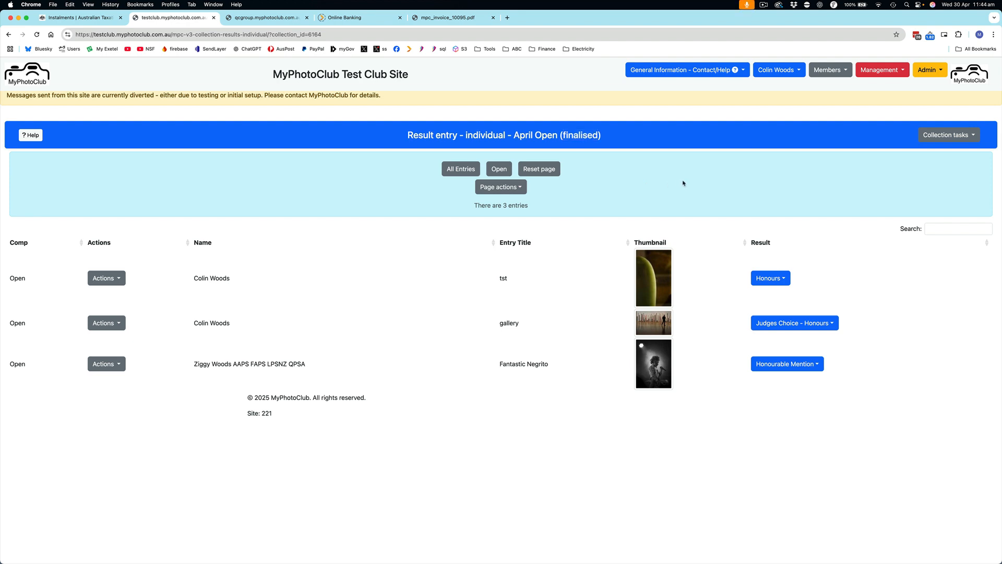
Step: Open the publishing page for the April Open collection and review the result message and results post options
{"action": "left_click", "coordinate": [949, 135]}
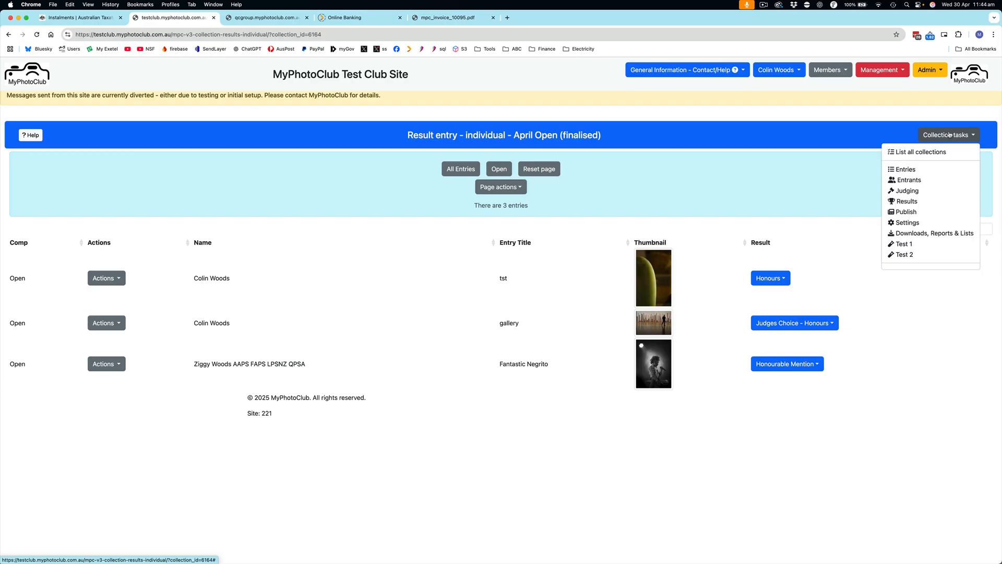
{"action": "left_click", "coordinate": [908, 212]}
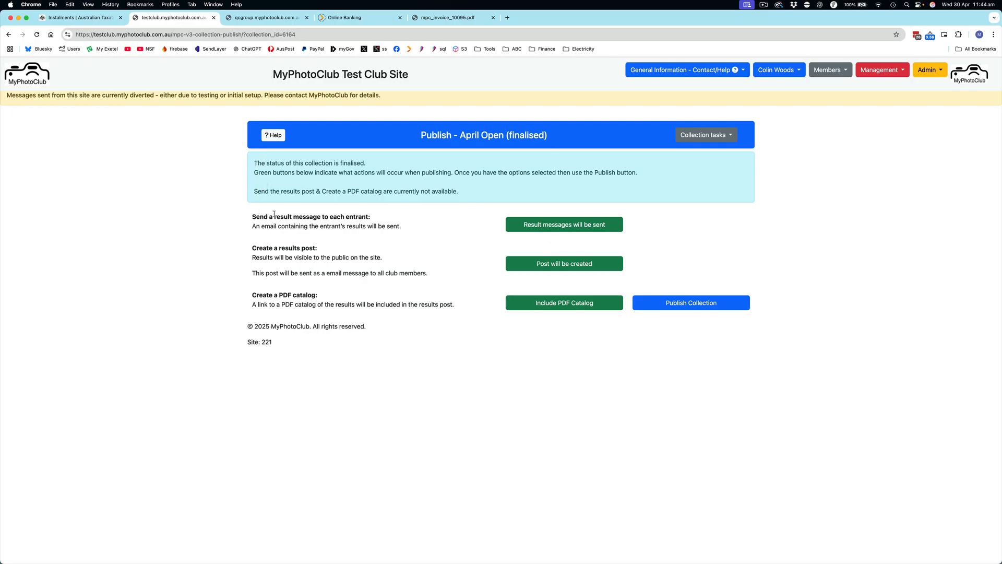
{"action": "left_click_drag", "start_coordinate": [253, 216], "coordinate": [380, 219]}
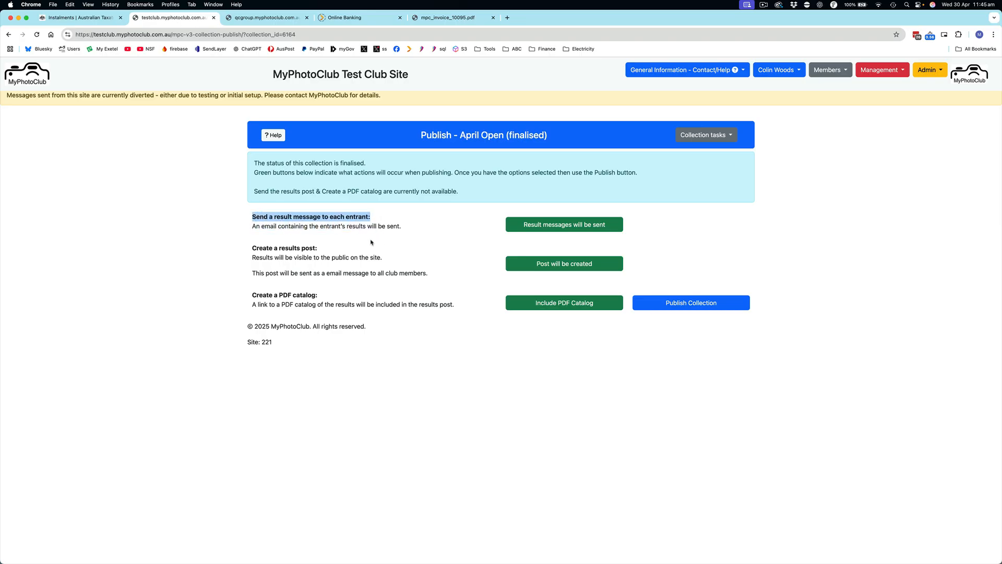
{"action": "left_click_drag", "start_coordinate": [253, 248], "coordinate": [326, 247]}
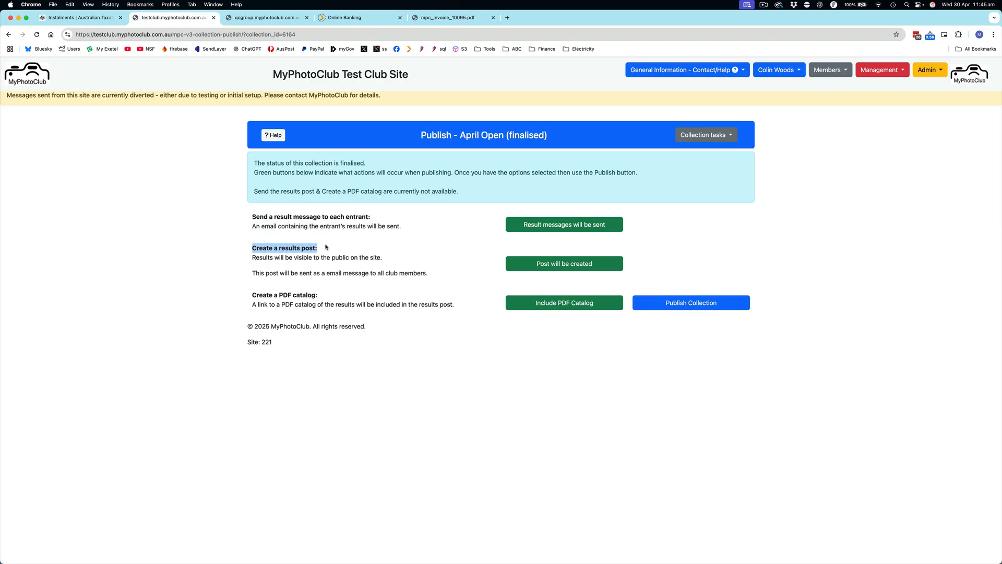
{"action": "left_click", "coordinate": [325, 247]}
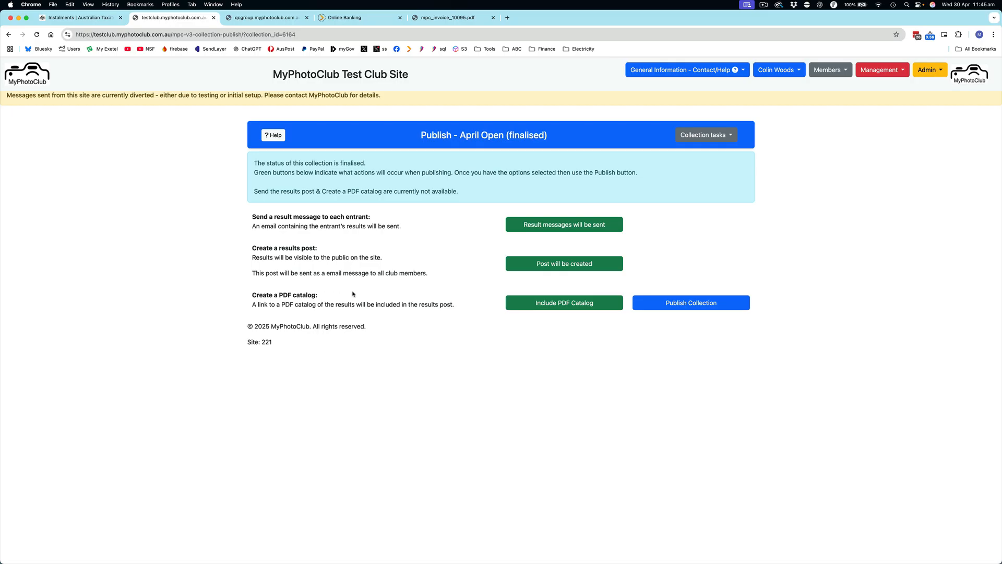
{"action": "left_click", "coordinate": [557, 228]}
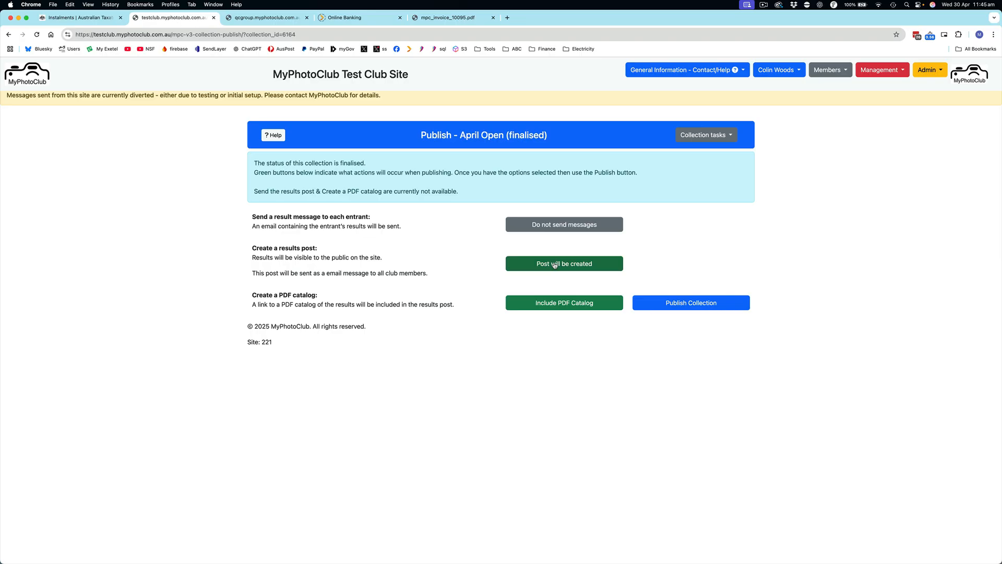
{"action": "left_click", "coordinate": [561, 306]}
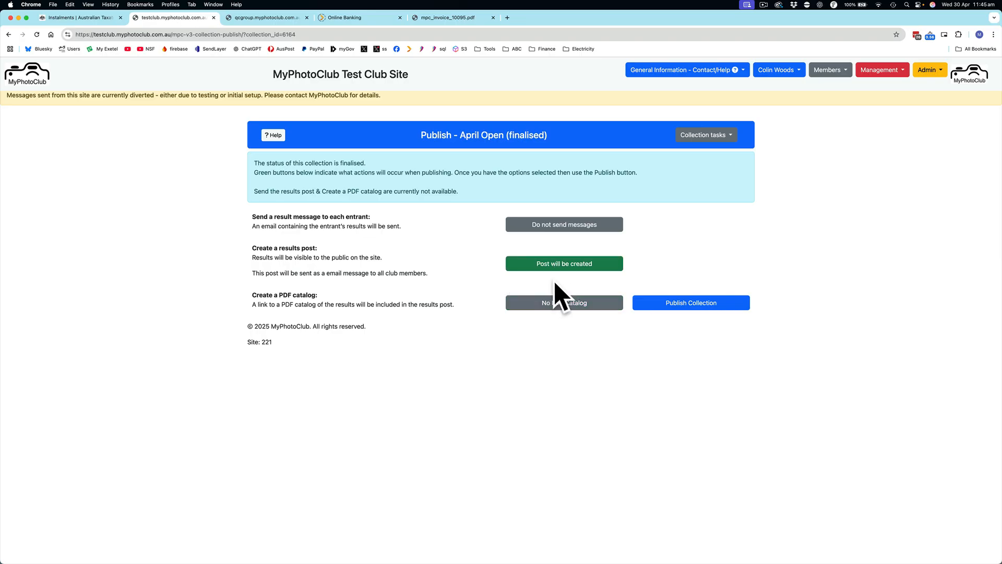
{"action": "left_click", "coordinate": [691, 303]}
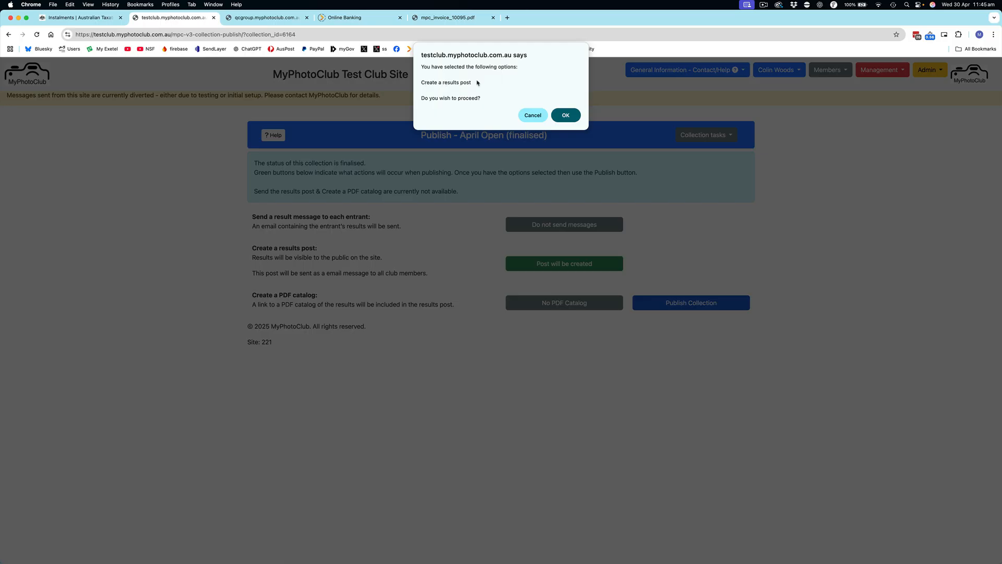
{"action": "left_click", "coordinate": [533, 116]}
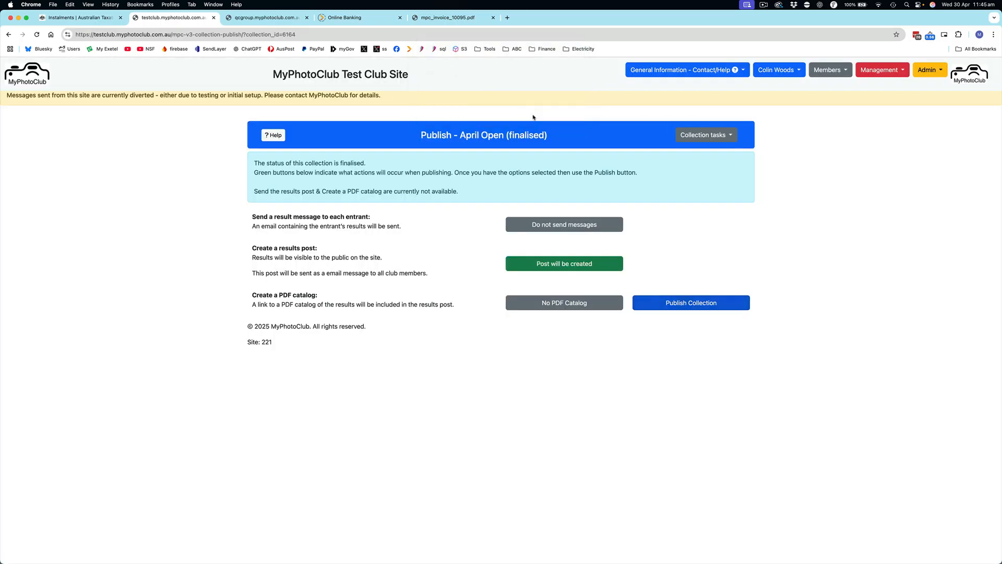
{"action": "left_click", "coordinate": [566, 226]}
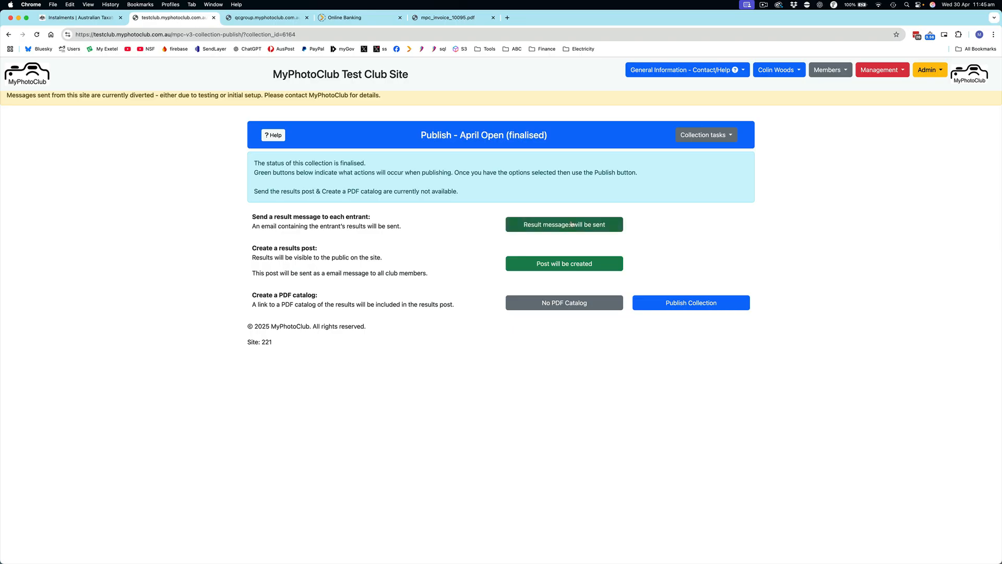
{"action": "left_click", "coordinate": [559, 303]}
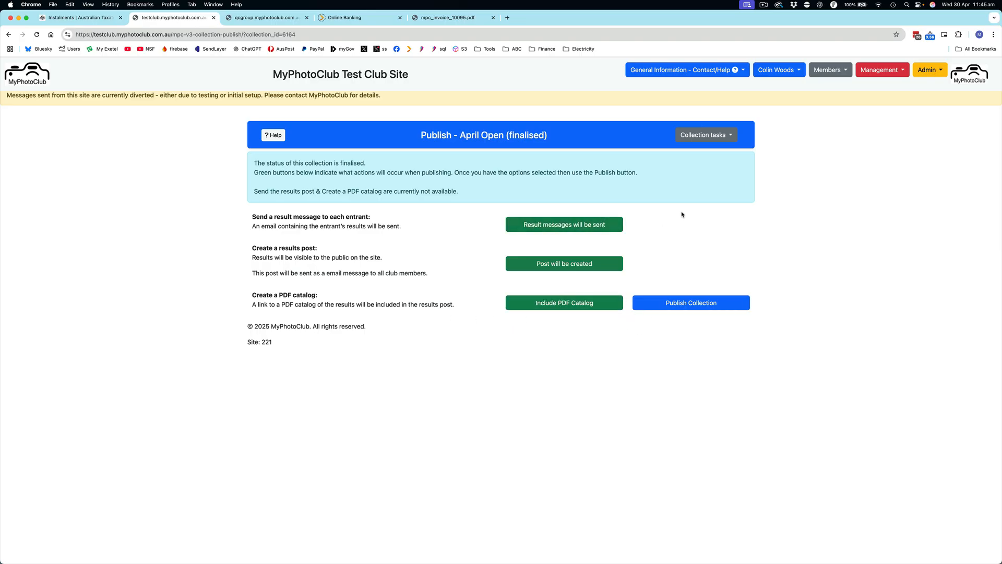
Step: Publish the April Open collection with result messages, a results post and a PDF catalog
{"action": "left_click", "coordinate": [695, 306]}
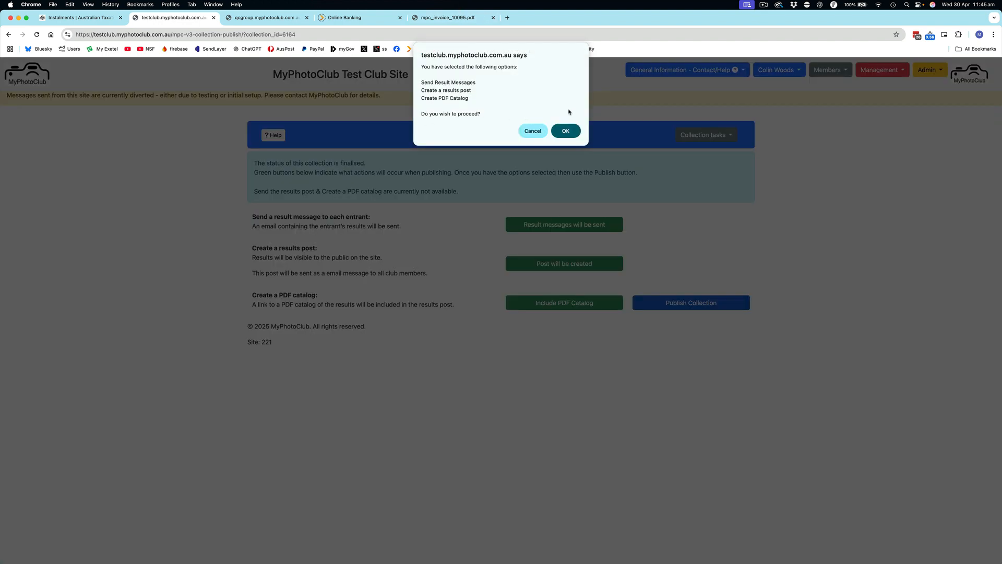
{"action": "left_click", "coordinate": [566, 132]}
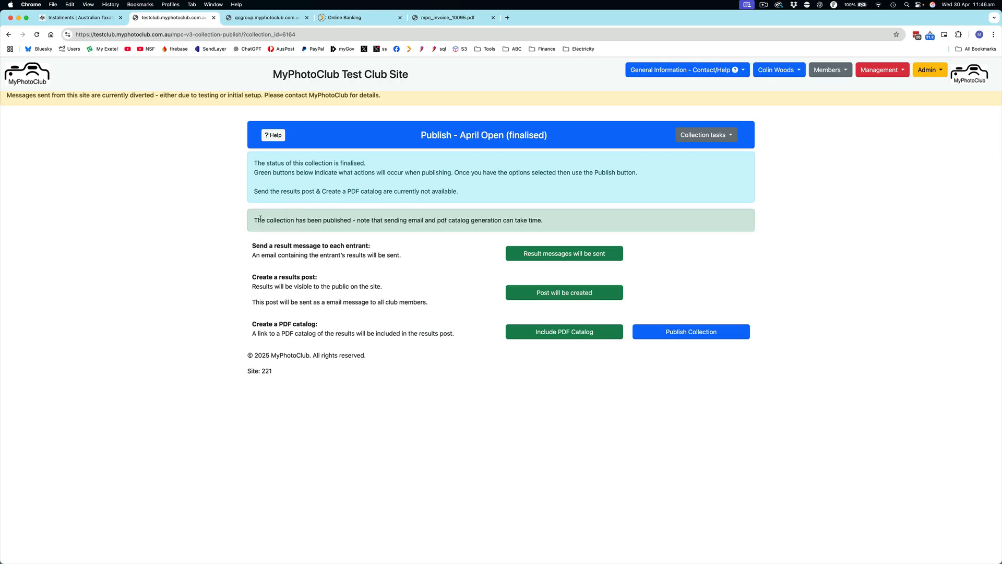
{"action": "left_click_drag", "start_coordinate": [254, 219], "coordinate": [356, 220]}
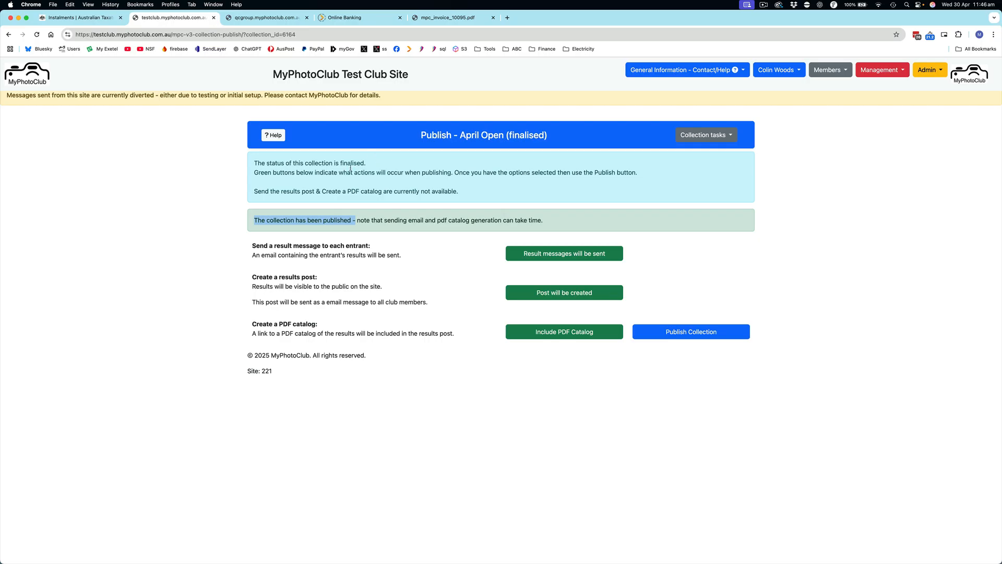
Step: Review the April Open results post on the club home page and display the linked Open section entries with judges' comments
{"action": "left_click", "coordinate": [41, 77]}
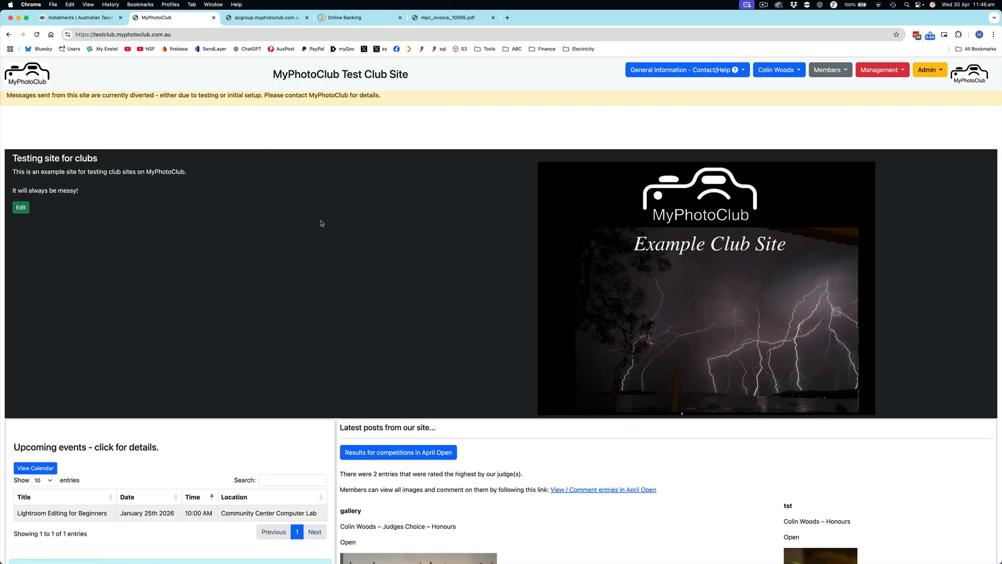
{"action": "scroll", "coordinate": [335, 230], "scroll_direction": "down", "scroll_amount": 5}
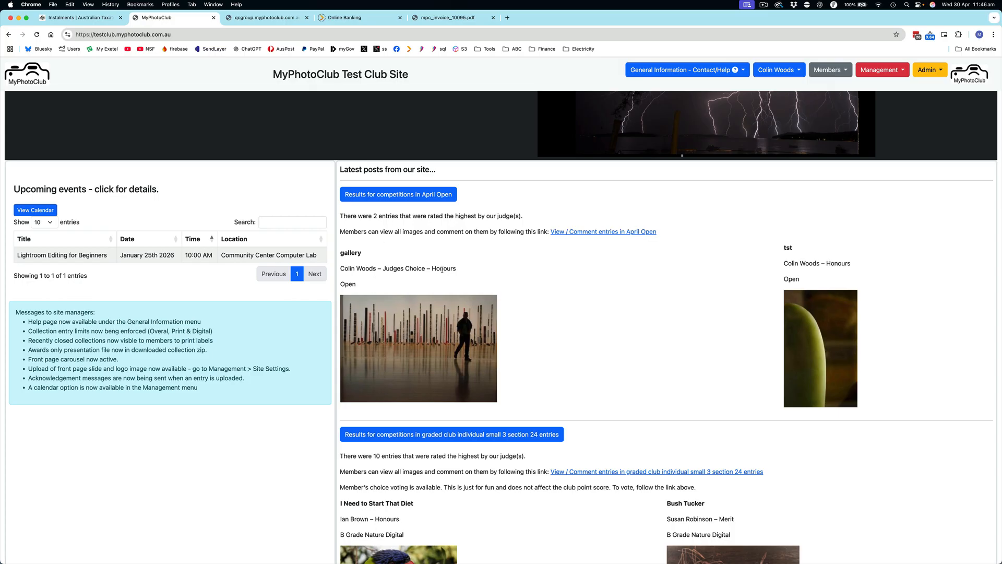
{"action": "left_click_drag", "start_coordinate": [388, 268], "coordinate": [448, 268]}
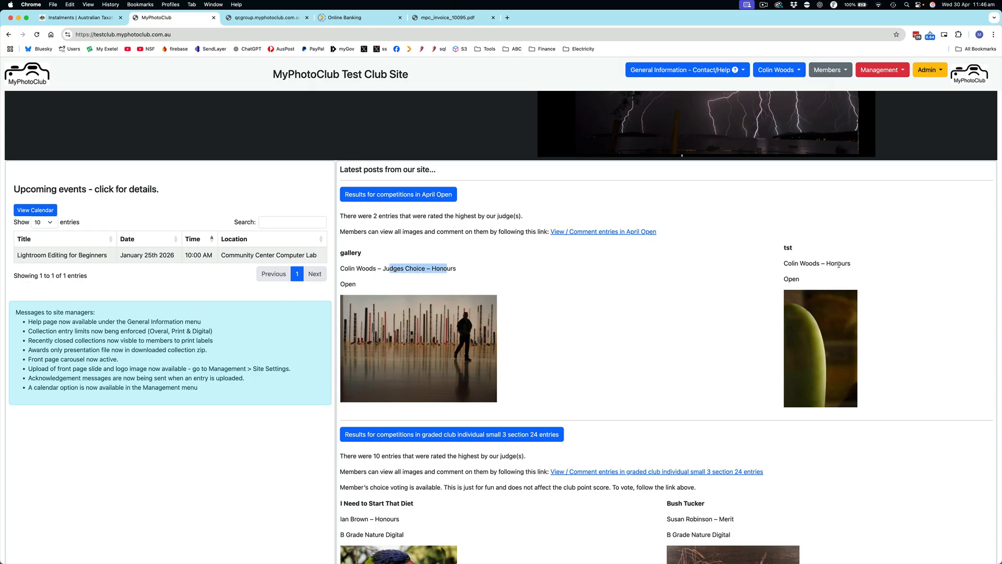
{"action": "left_click", "coordinate": [719, 275]}
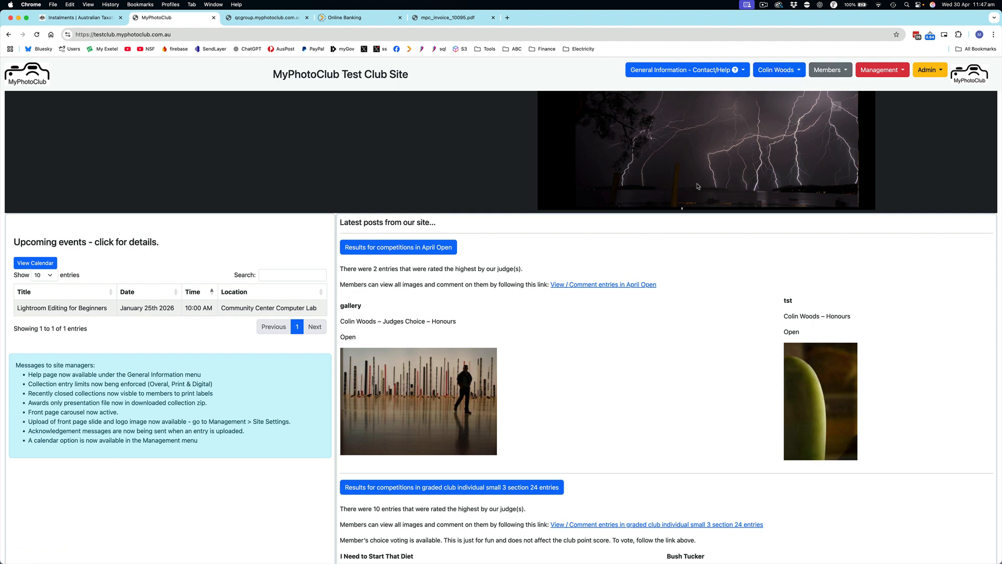
{"action": "left_click", "coordinate": [629, 285]}
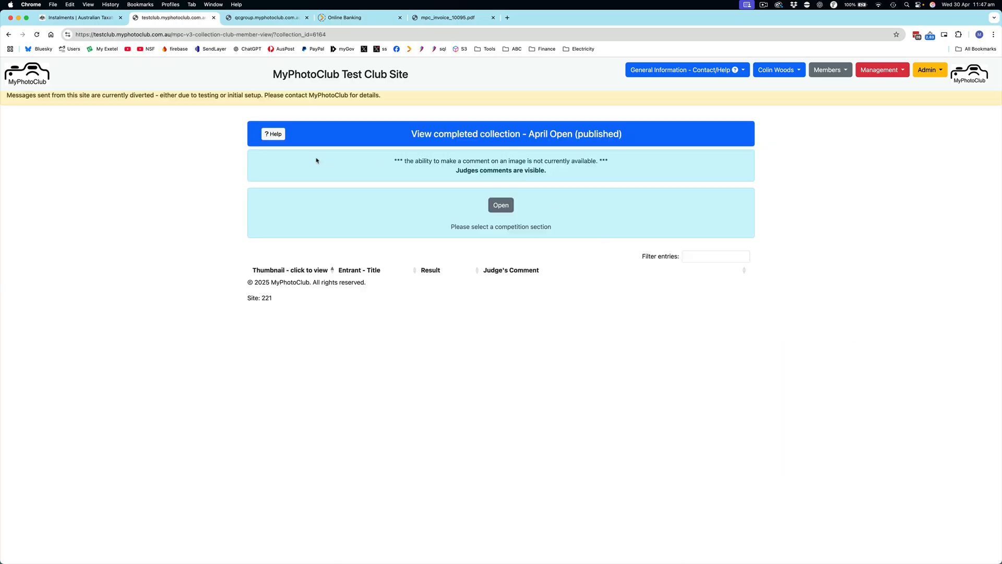
{"action": "left_click", "coordinate": [502, 205]}
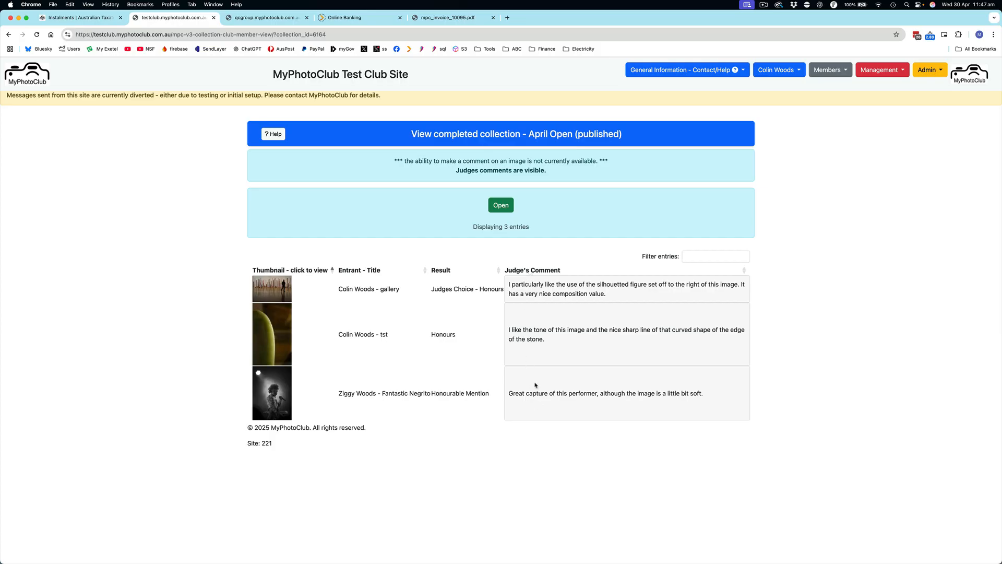
Step: Switch to Mail and read the result messages report and an entrant's April Open results email
{"action": "key", "text": "super+Tab"}
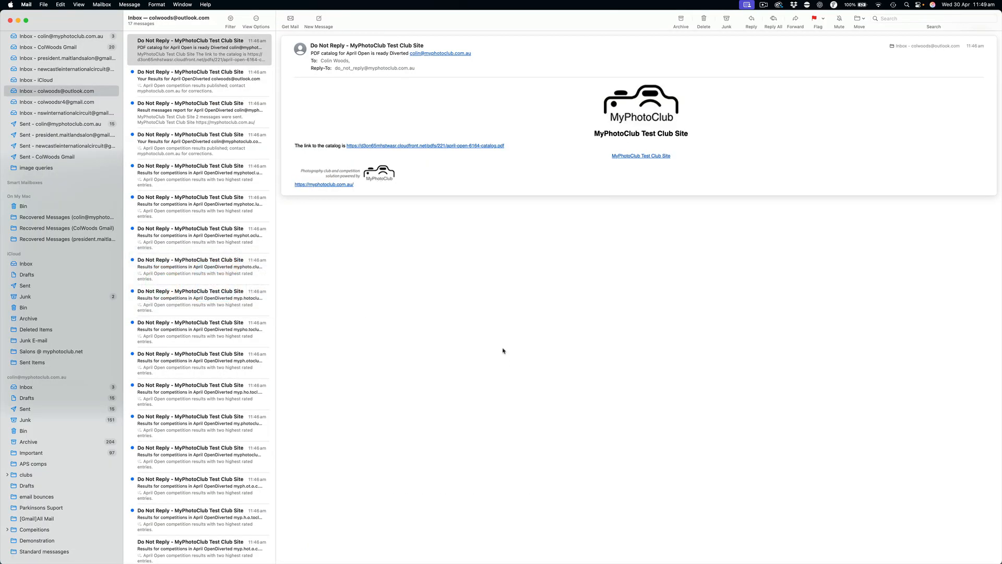
{"action": "scroll", "coordinate": [265, 80], "scroll_direction": "left", "scroll_amount": 3}
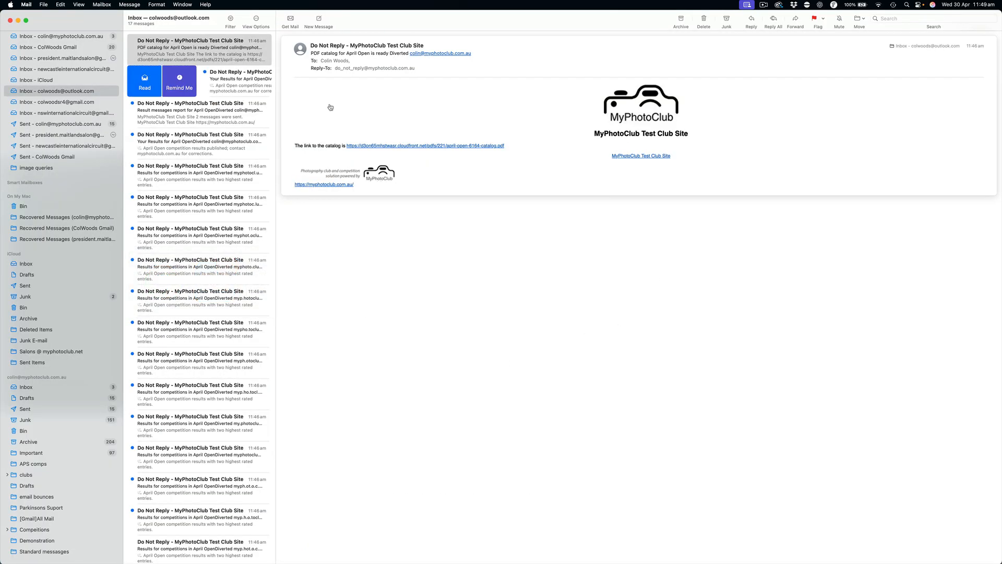
{"action": "left_click", "coordinate": [218, 76]}
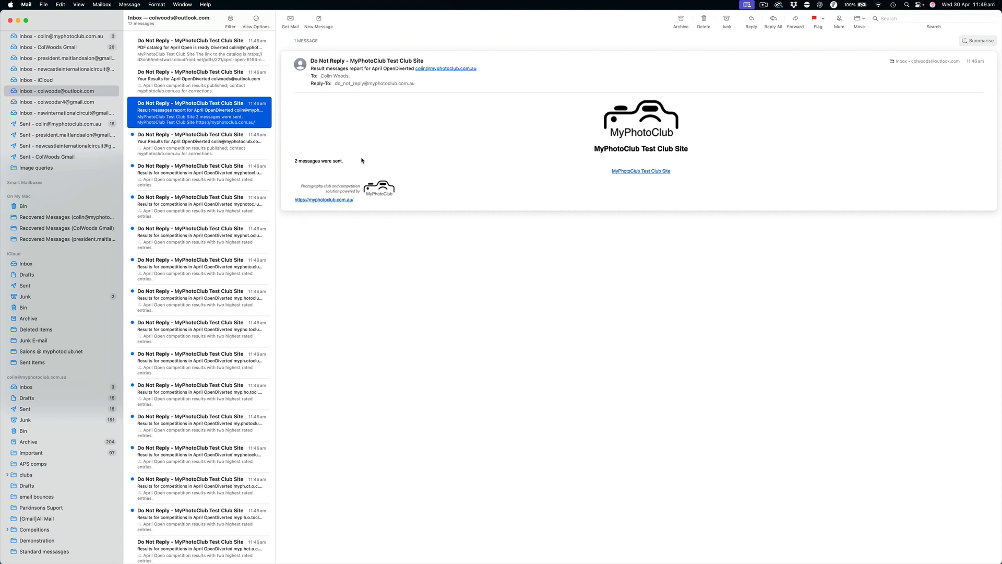
{"action": "left_click", "coordinate": [176, 142]}
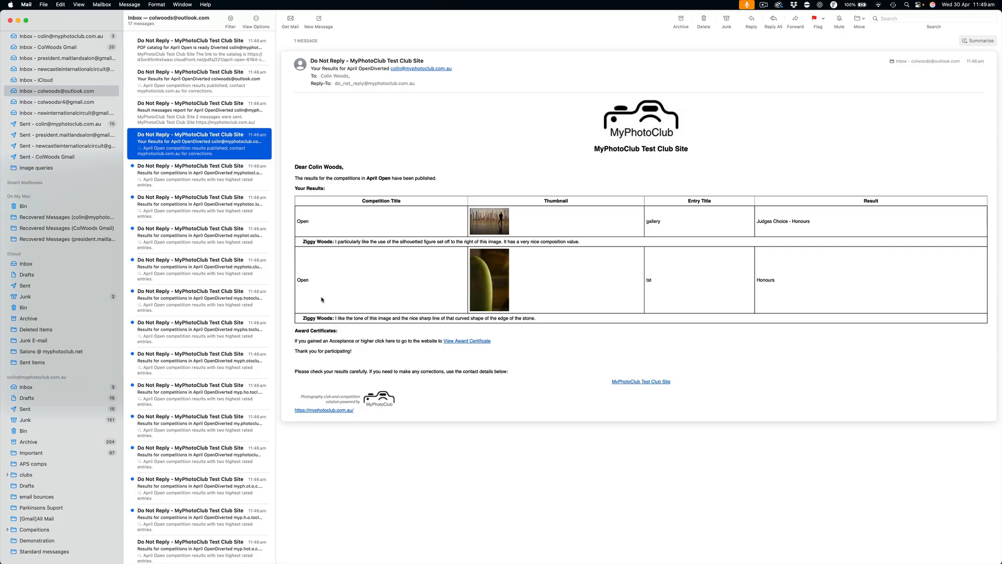
Step: View the award certificates PDF linked in the entrant's results email
{"action": "left_click", "coordinate": [477, 342]}
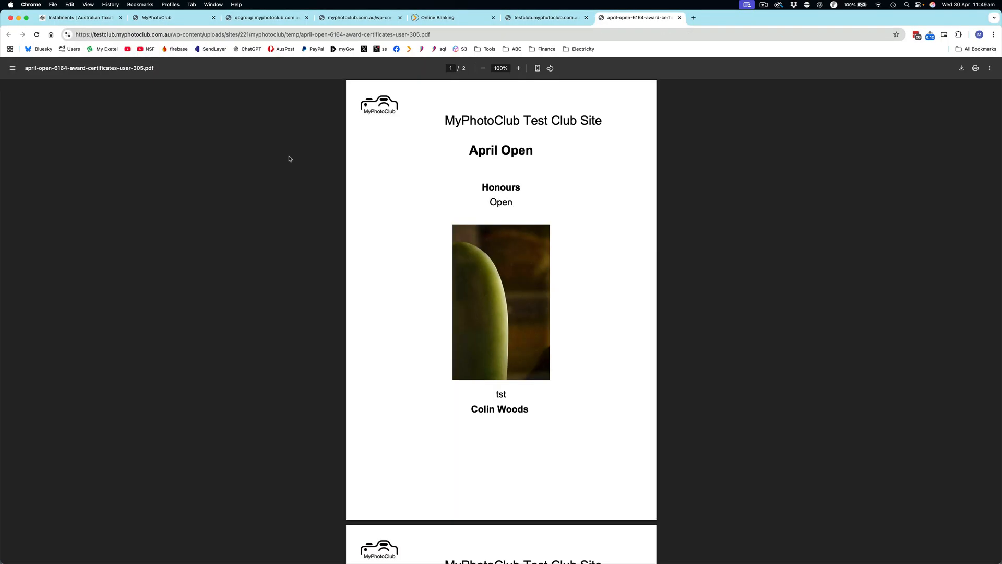
{"action": "scroll", "coordinate": [457, 198], "scroll_direction": "down", "scroll_amount": 5}
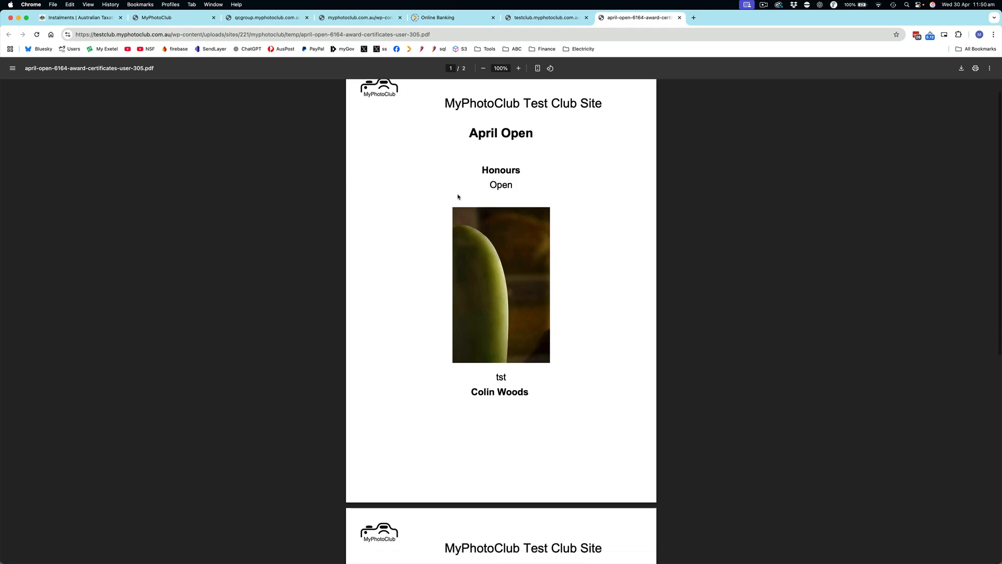
Step: Look through both award certificates in the PDF and close it
{"action": "scroll", "coordinate": [458, 197], "scroll_direction": "down", "scroll_amount": 3}
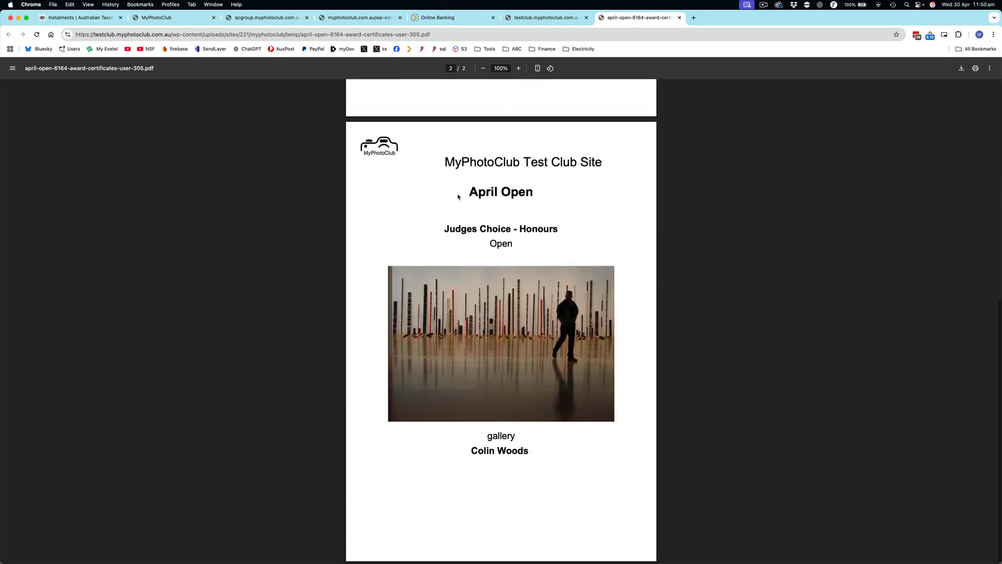
{"action": "scroll", "coordinate": [459, 195], "scroll_direction": "up", "scroll_amount": 8}
{"action": "key", "text": "super+w"}
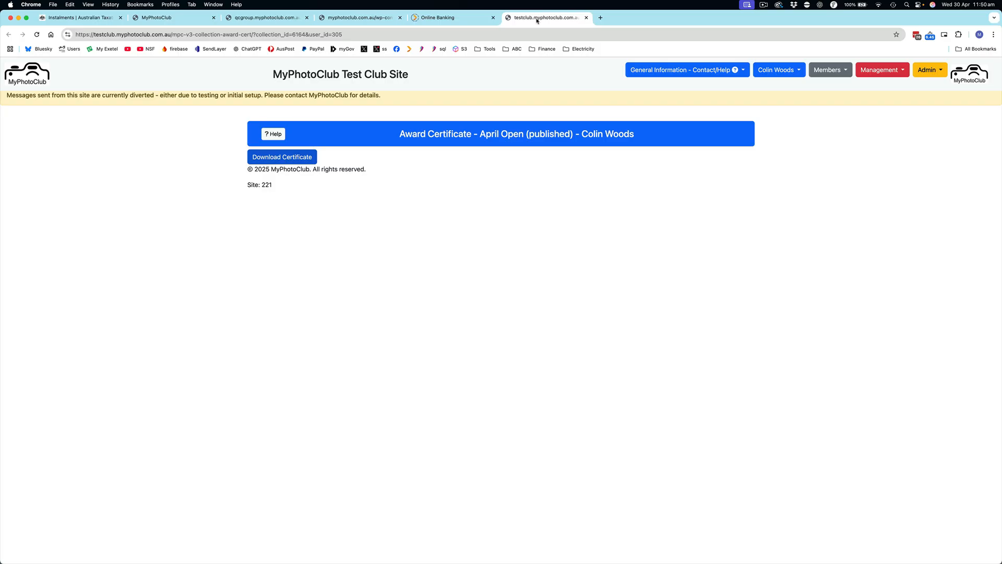
Step: Switch to Mail, read the email announcing the April Open results post, and open the club website from its logo
{"action": "key", "text": "super+Tab"}
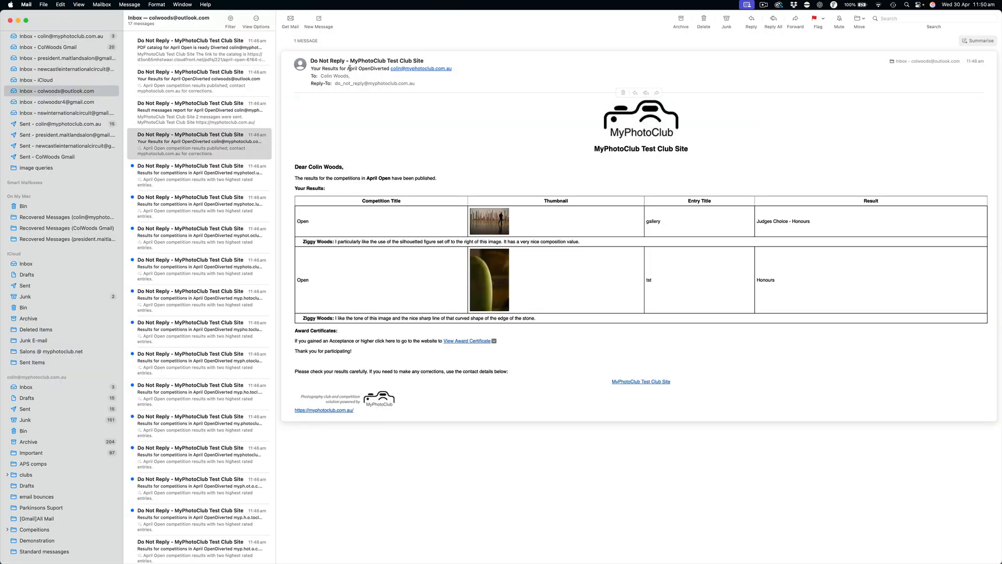
{"action": "left_click", "coordinate": [196, 178]}
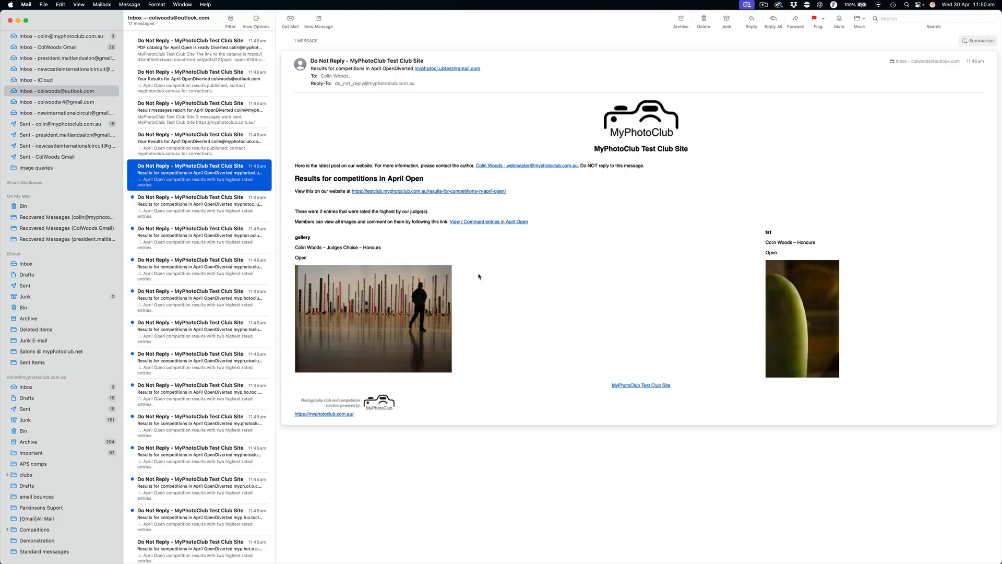
{"action": "left_click", "coordinate": [639, 124]}
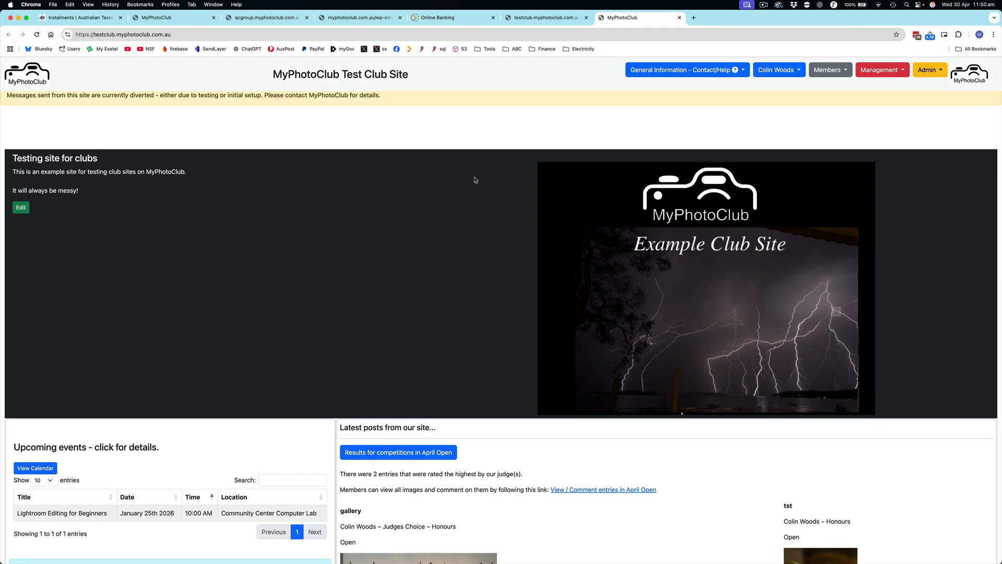
Step: Display the members' page for entering competitions and activities and highlight the April Open row under Published Collections
{"action": "left_click", "coordinate": [827, 66]}
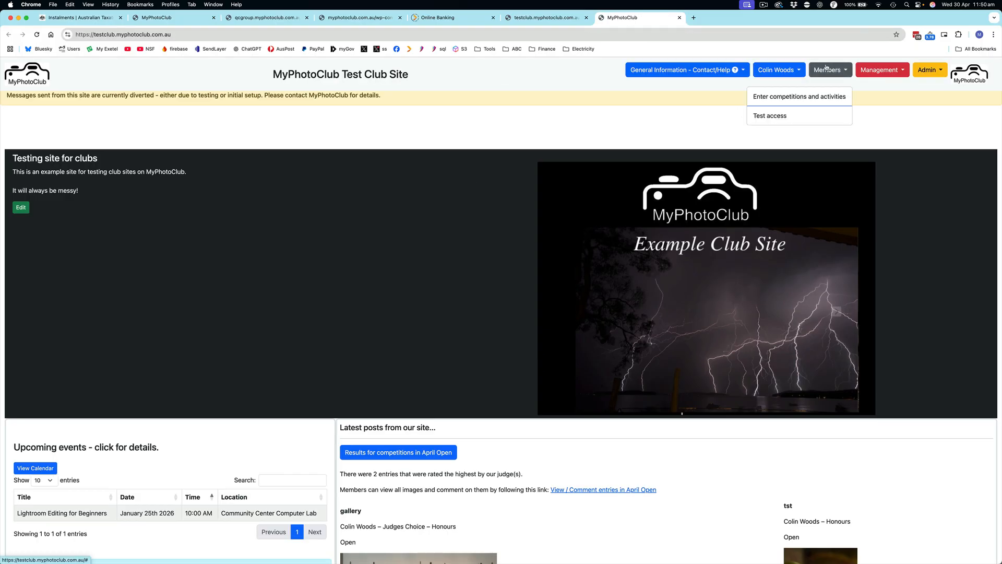
{"action": "left_click", "coordinate": [798, 99]}
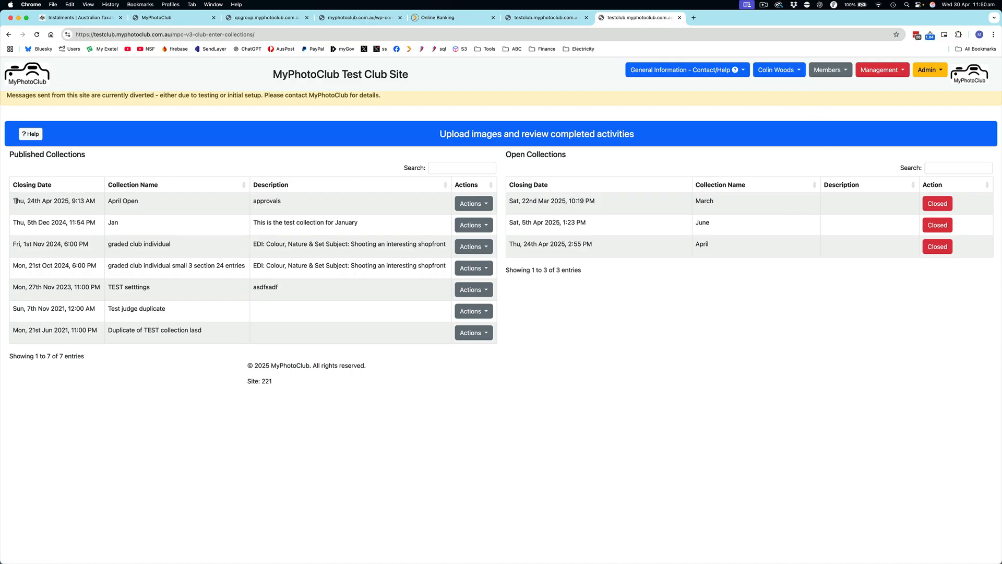
{"action": "left_click_drag", "start_coordinate": [16, 201], "coordinate": [320, 201]}
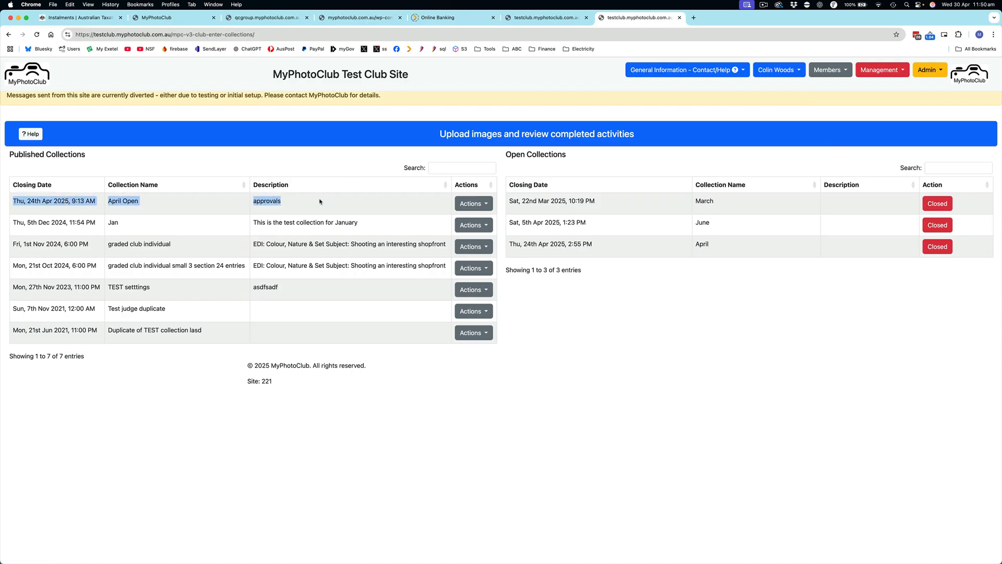
Step: View the April Open catalog from the published collection, look through all its pages, close it and clear the row highlight
{"action": "left_click", "coordinate": [477, 205]}
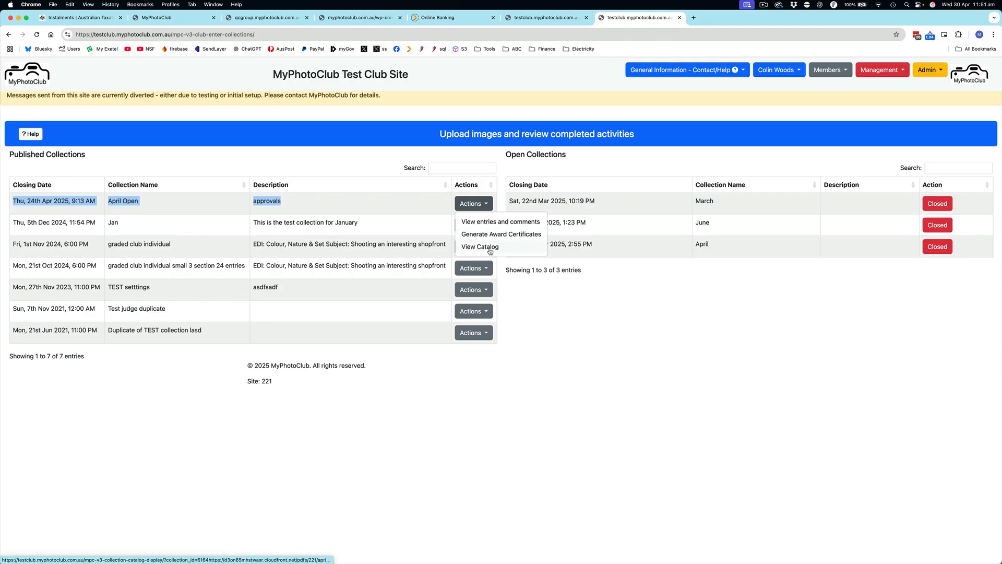
{"action": "left_click", "coordinate": [490, 248]}
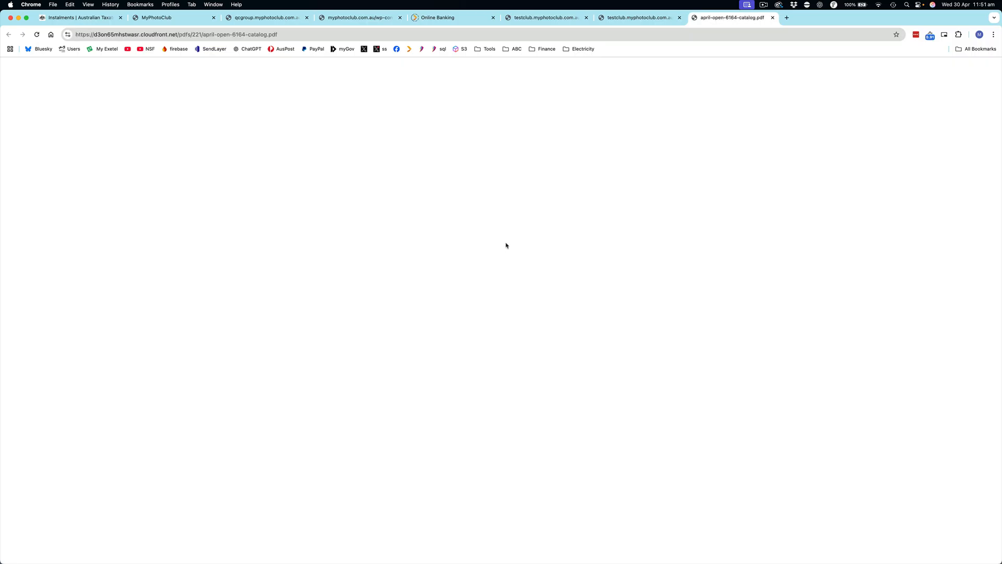
{"action": "scroll", "coordinate": [509, 241], "scroll_direction": "down", "scroll_amount": 3}
{"action": "scroll", "coordinate": [510, 240], "scroll_direction": "down", "scroll_amount": 5}
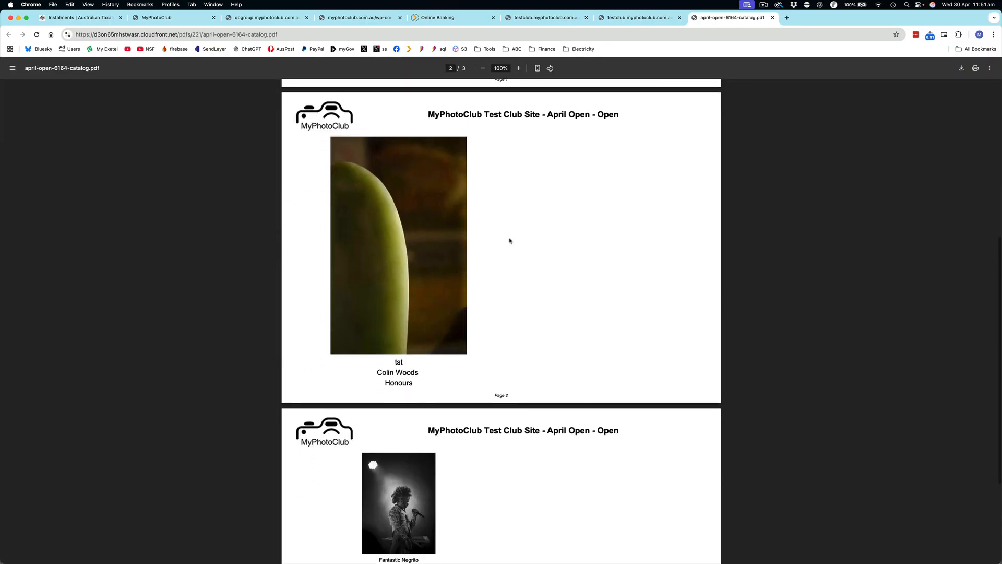
{"action": "scroll", "coordinate": [510, 241], "scroll_direction": "up", "scroll_amount": 7}
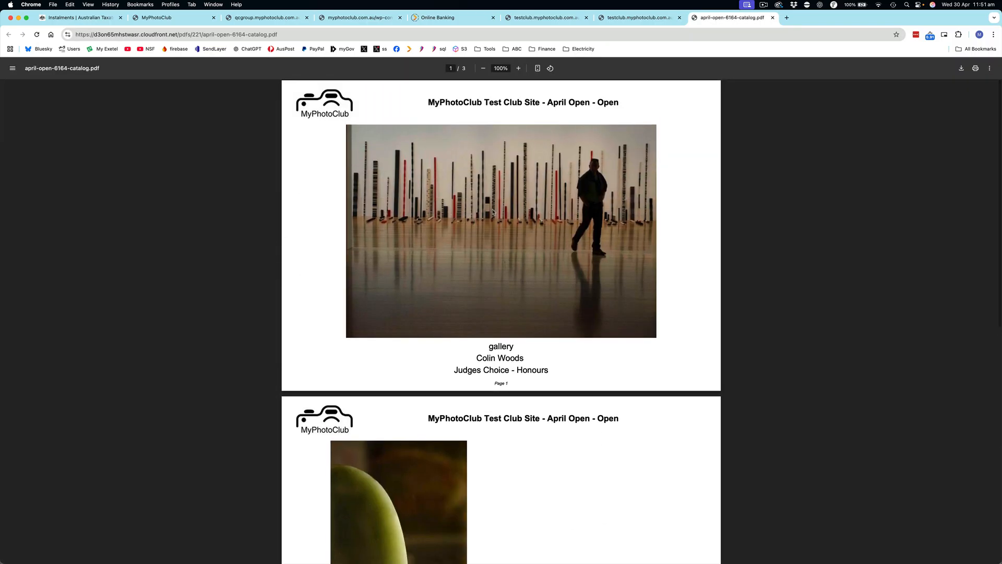
{"action": "scroll", "coordinate": [494, 214], "scroll_direction": "down", "scroll_amount": 4}
{"action": "scroll", "coordinate": [494, 214], "scroll_direction": "down", "scroll_amount": 2}
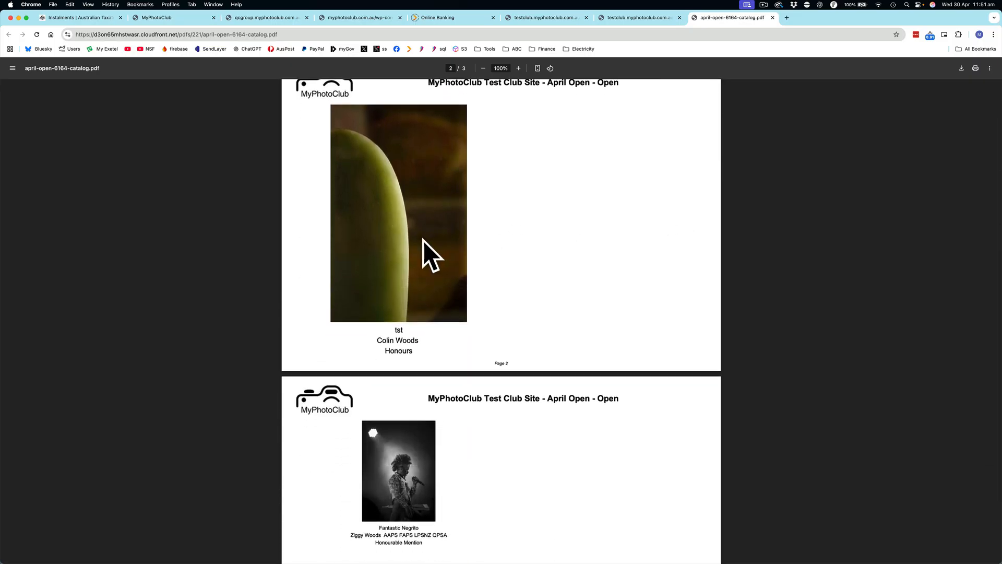
{"action": "scroll", "coordinate": [422, 239], "scroll_direction": "down", "scroll_amount": 2}
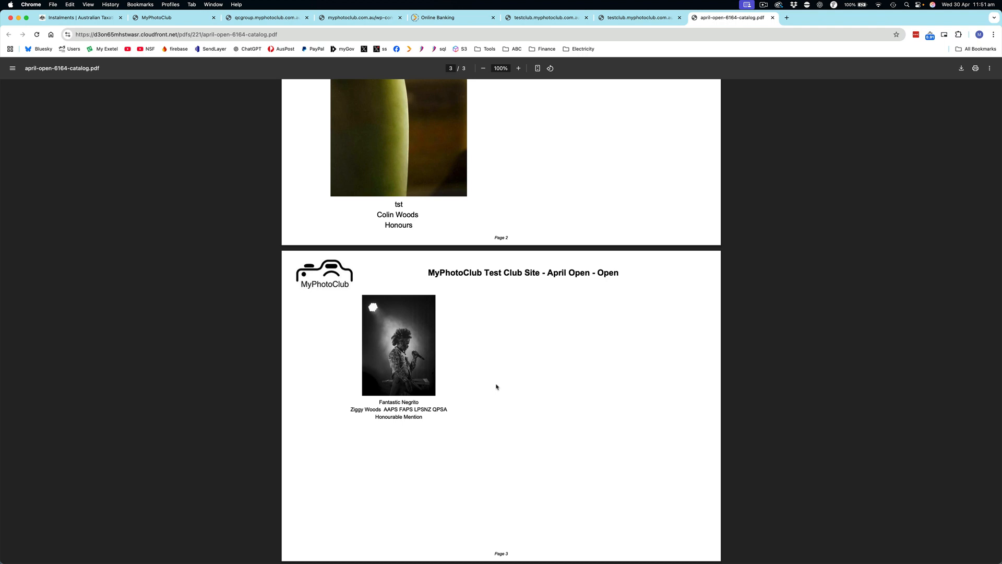
{"action": "scroll", "coordinate": [500, 386], "scroll_direction": "up", "scroll_amount": 9}
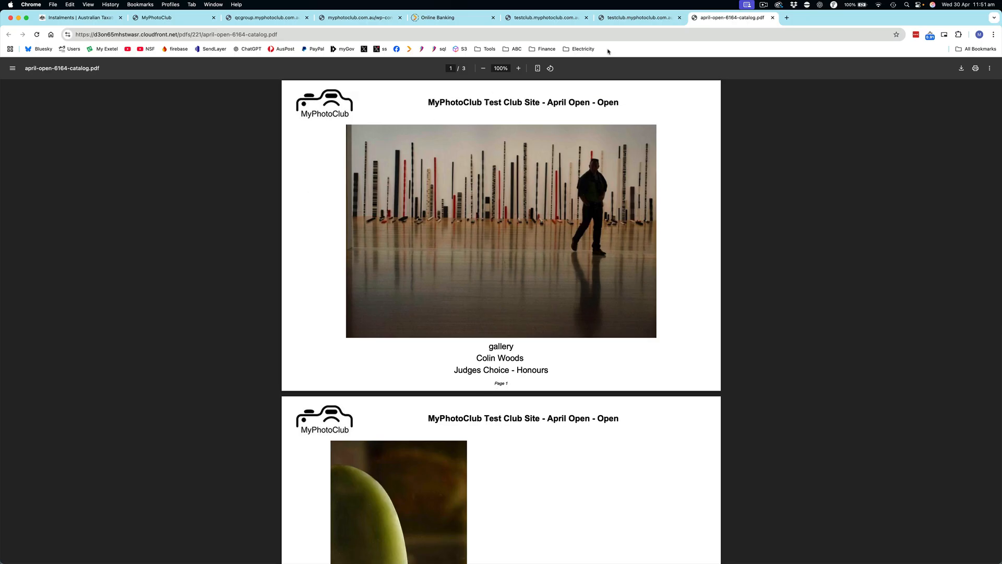
{"action": "left_click", "coordinate": [772, 18]}
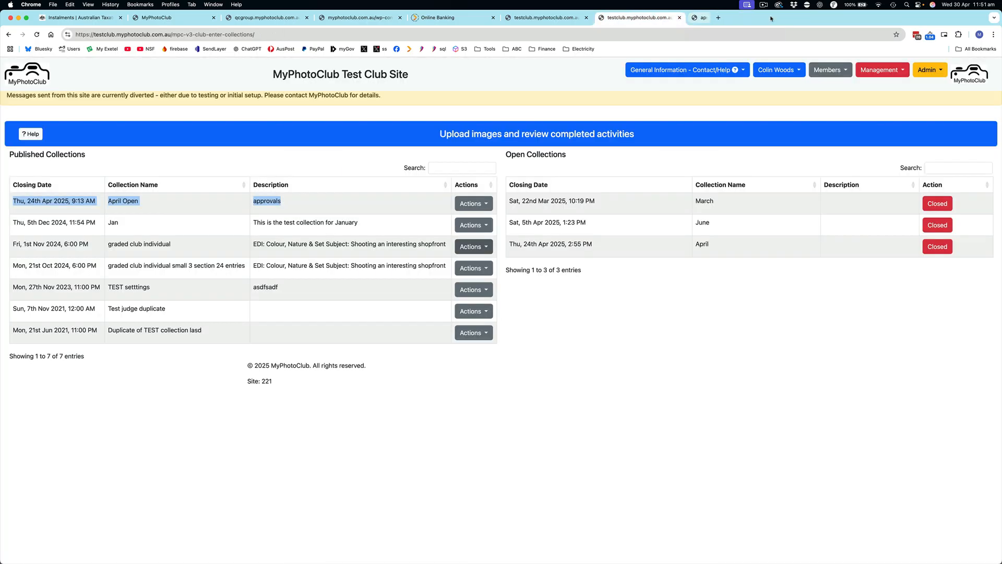
{"action": "left_click", "coordinate": [578, 77]}
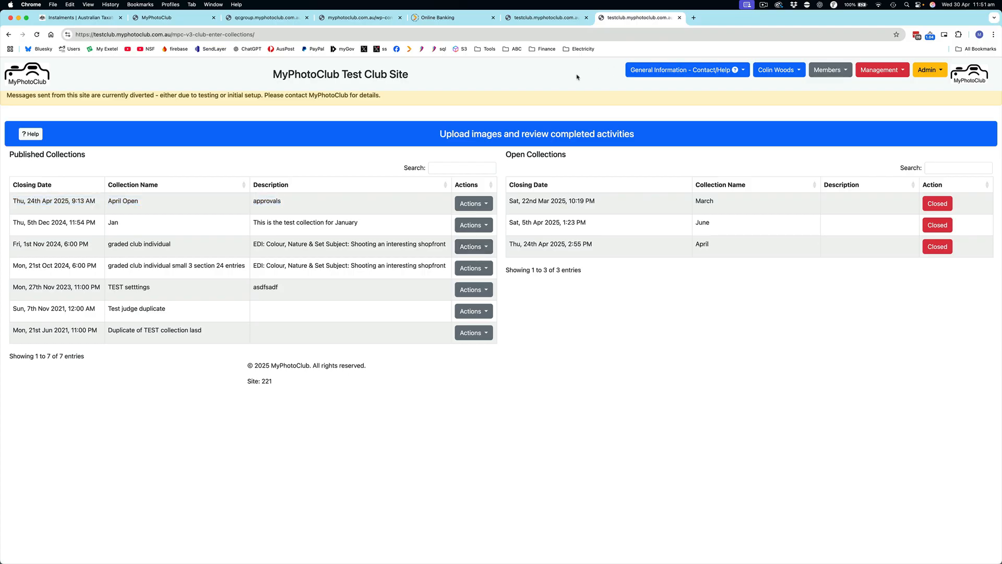
{"action": "left_click", "coordinate": [764, 5]}
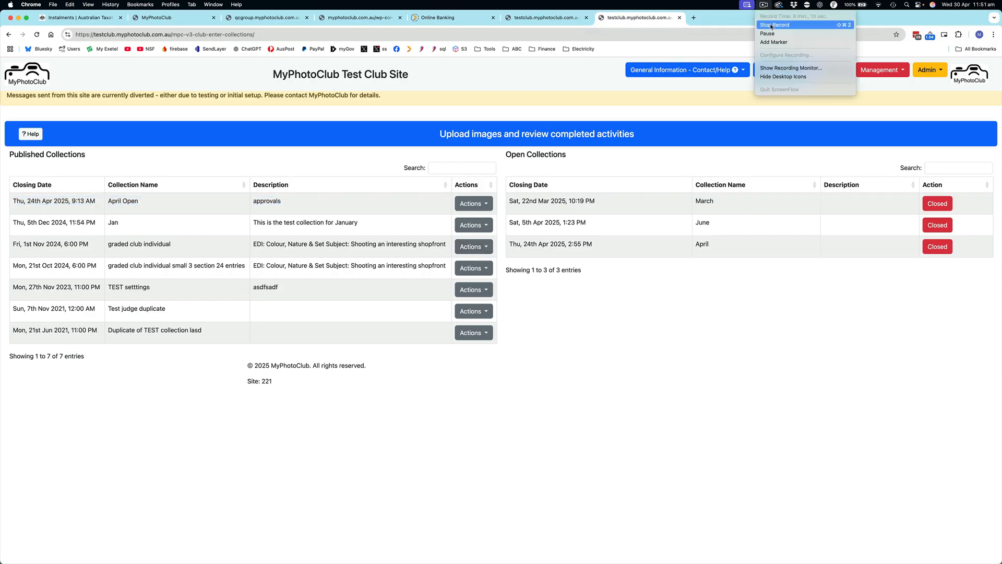